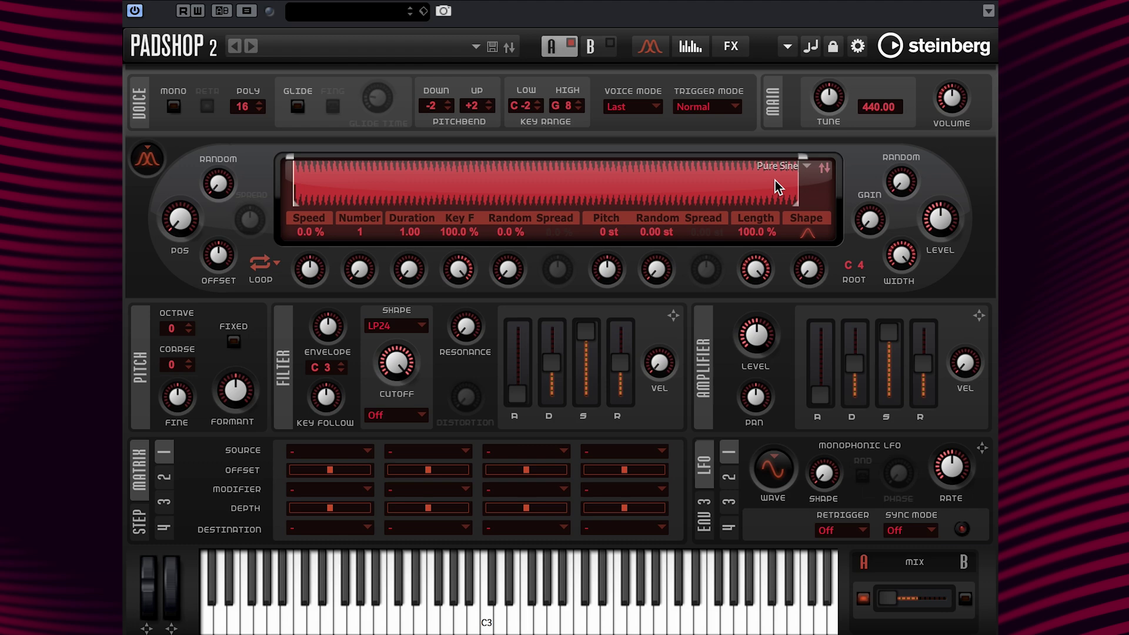
Replace Pure Sine with the Multi Pulse sample, found by searching 'multi' in the sample browser.
click(805, 167)
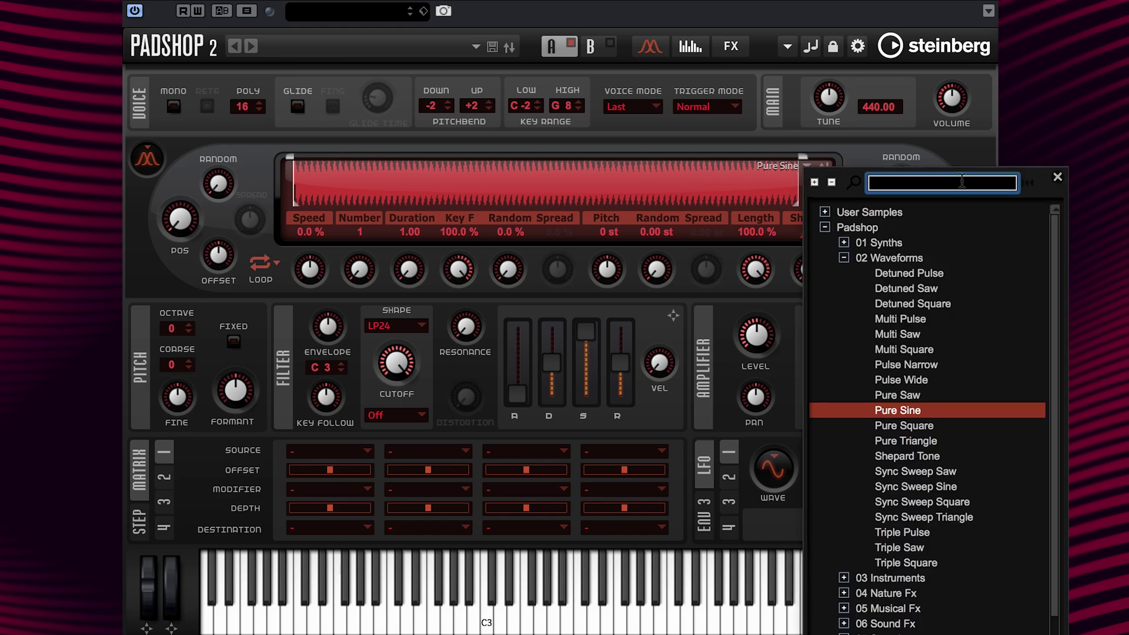
text(multi)
double_click(1046, 250)
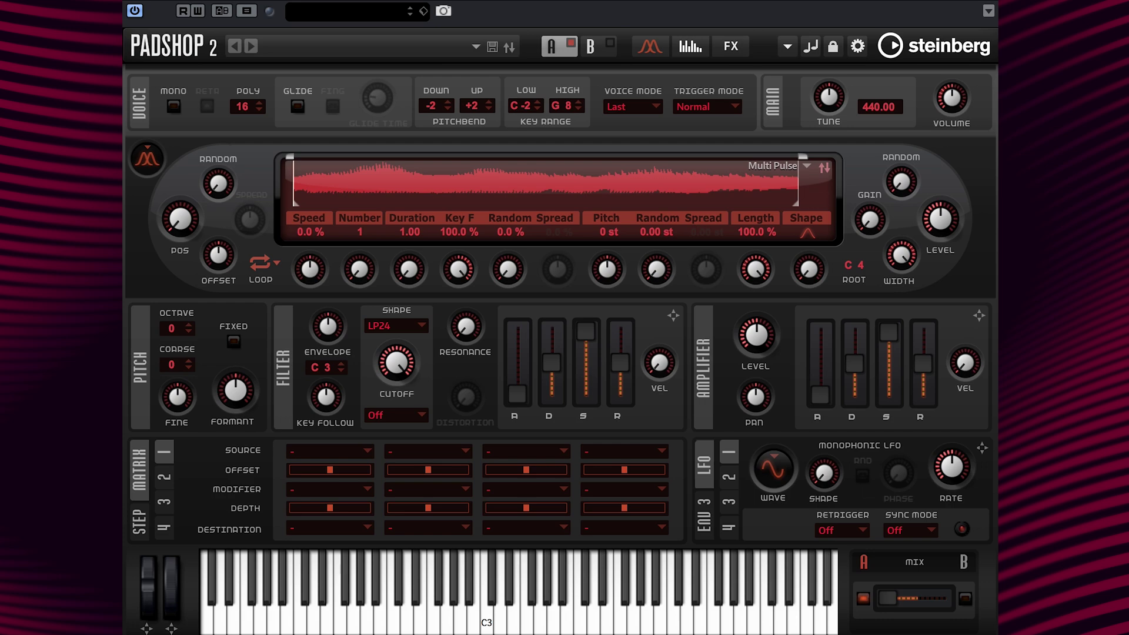
click(146, 159)
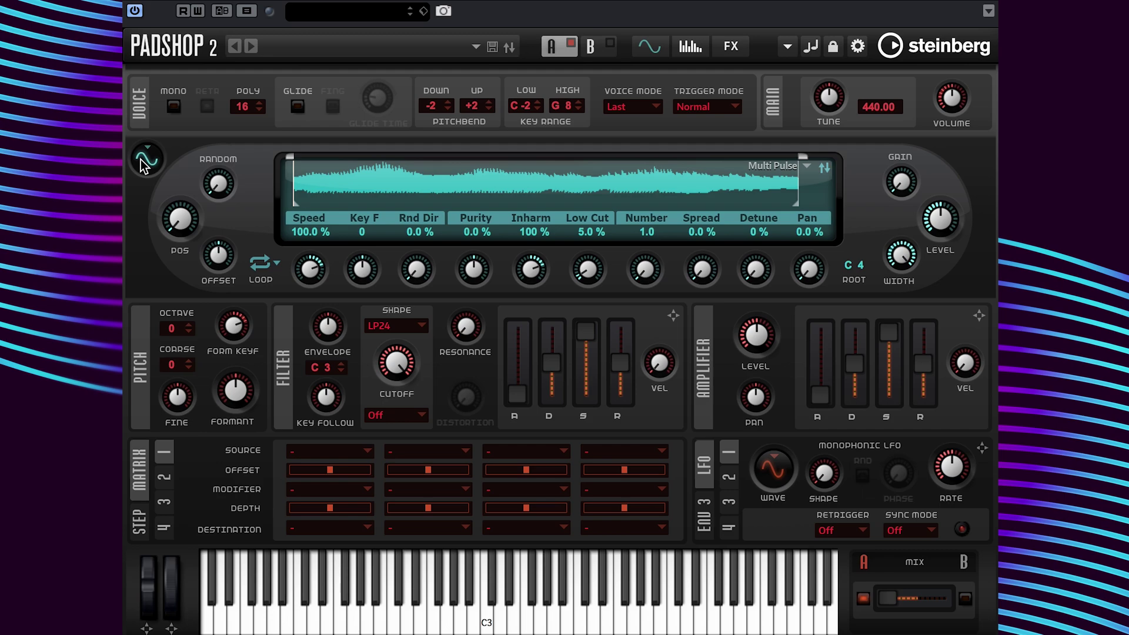
click(146, 160)
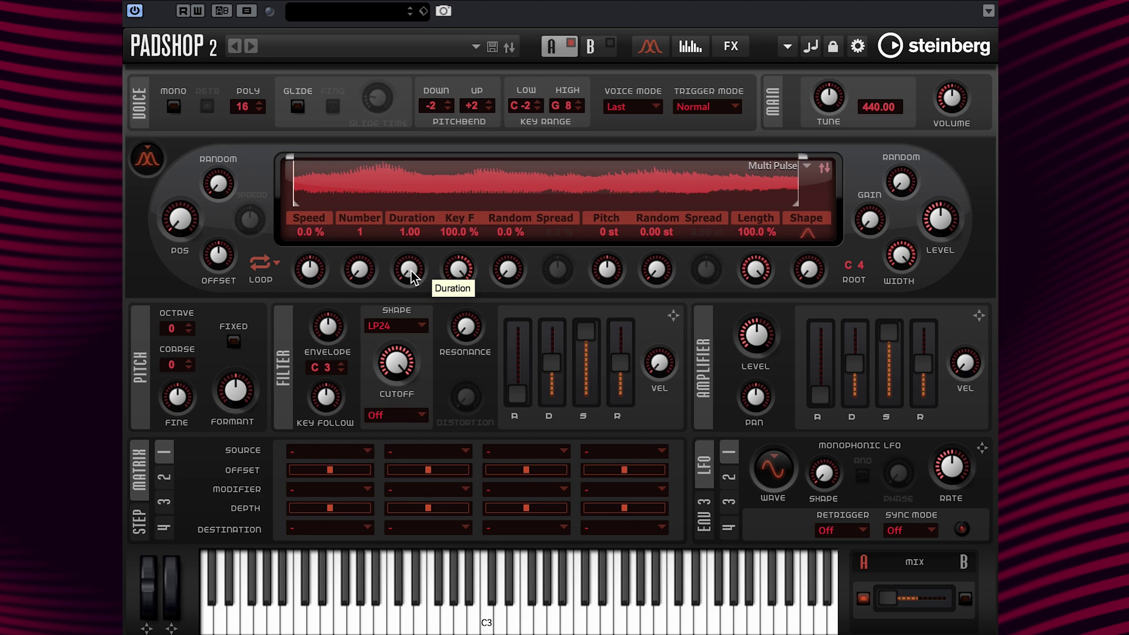
click(405, 232)
text(2)
key(Return)
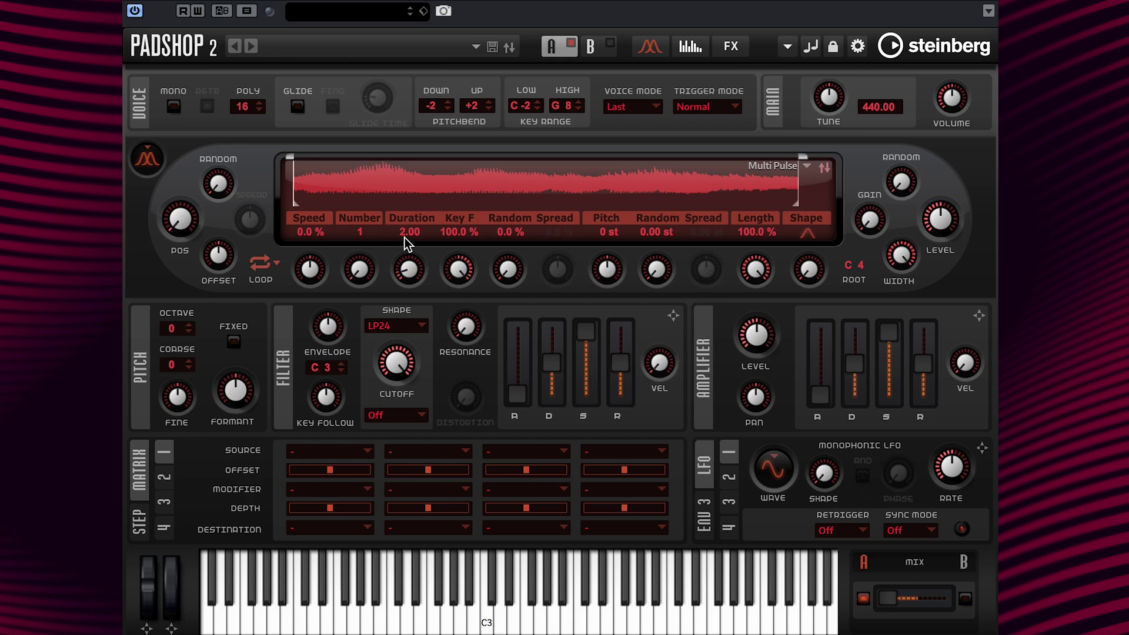
drag(405, 259, 461, 205)
double_click(410, 232)
text(1)
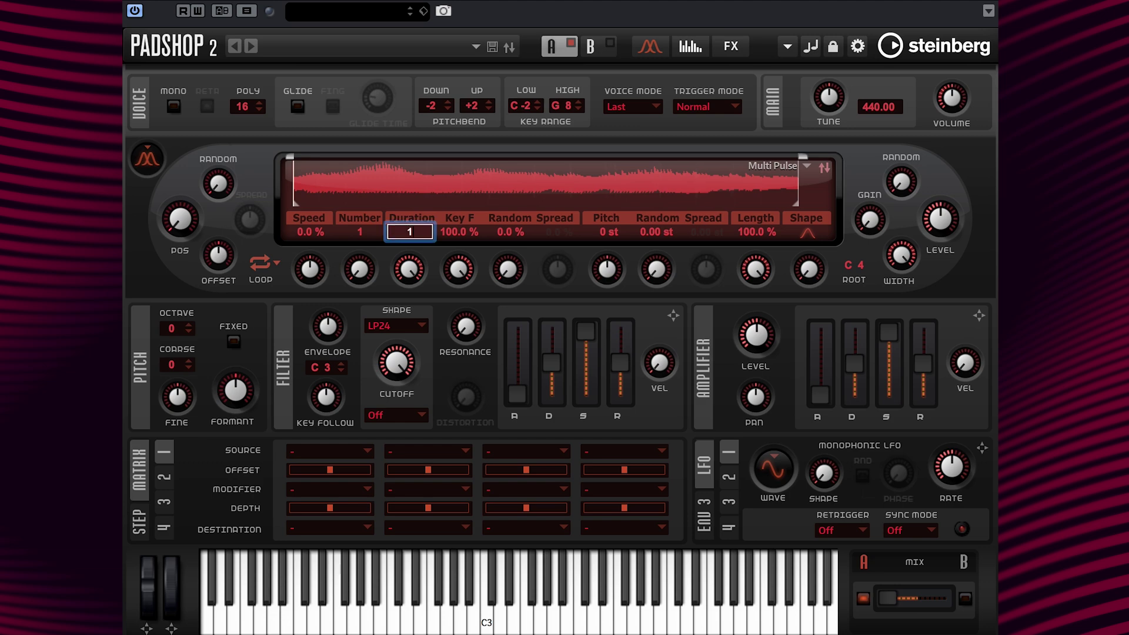
key(Return)
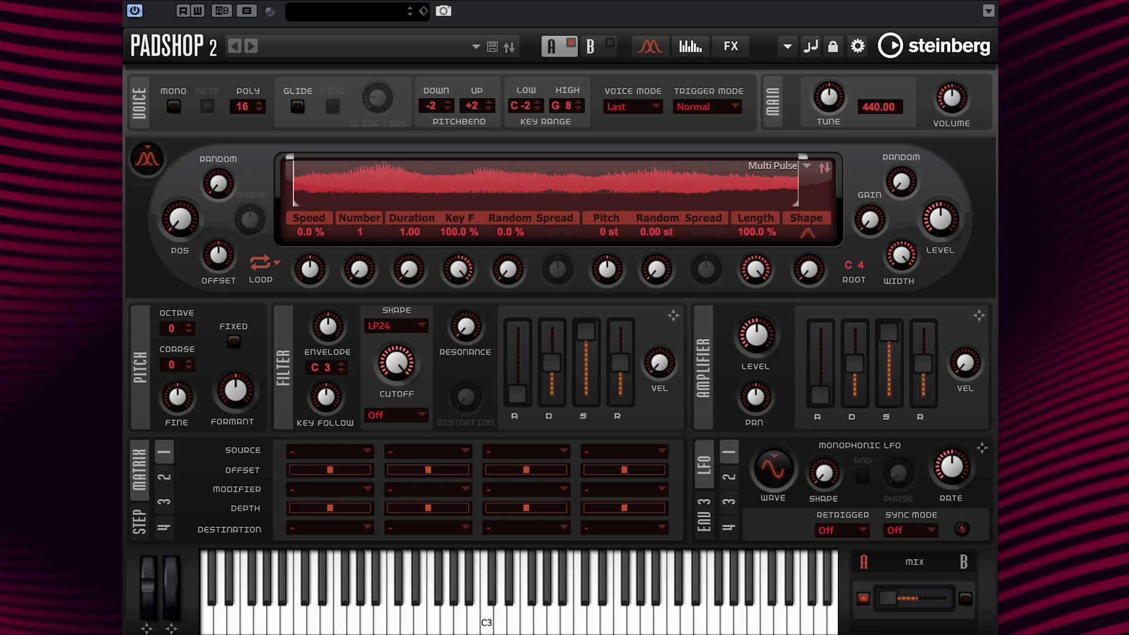
double_click(410, 232)
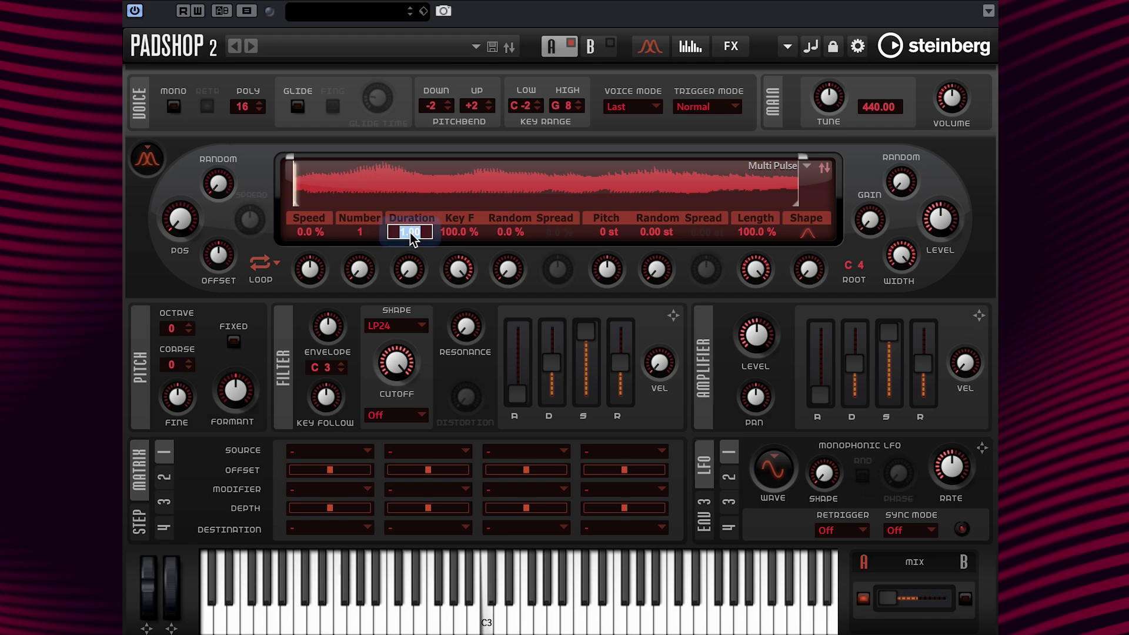
text(2)
key(Return)
double_click(411, 234)
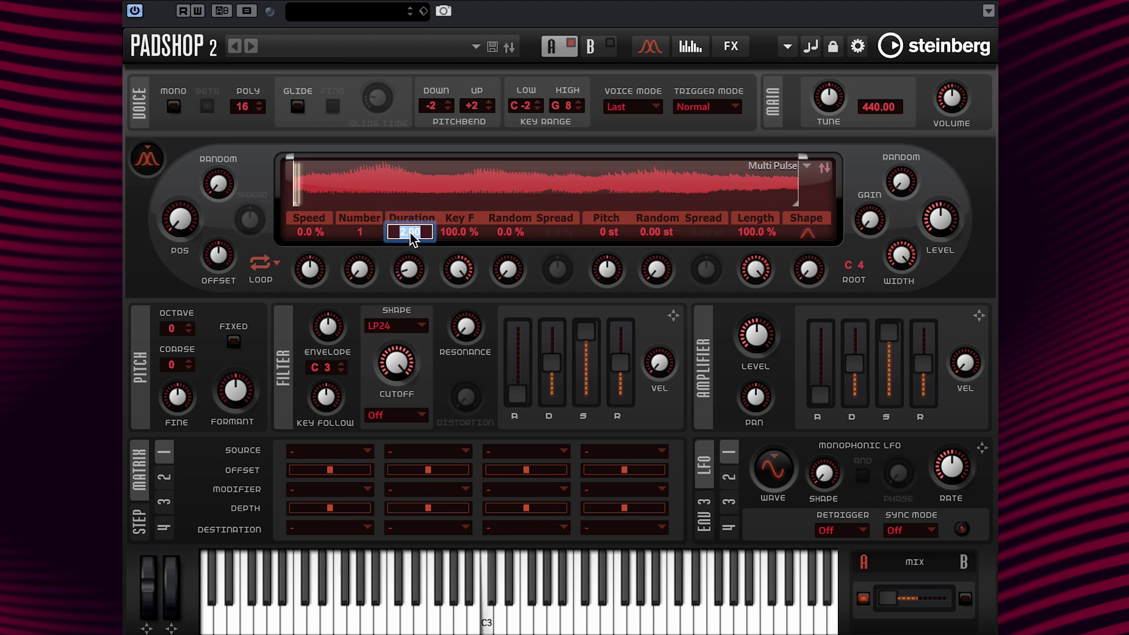
text(4)
key(Return)
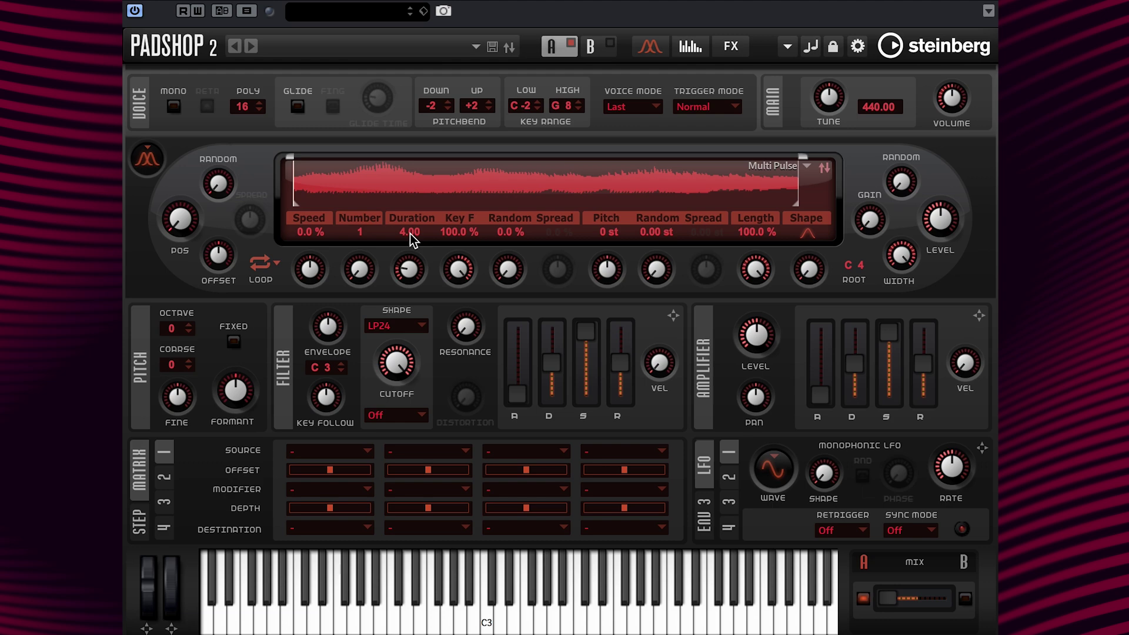
double_click(410, 238)
text(1)
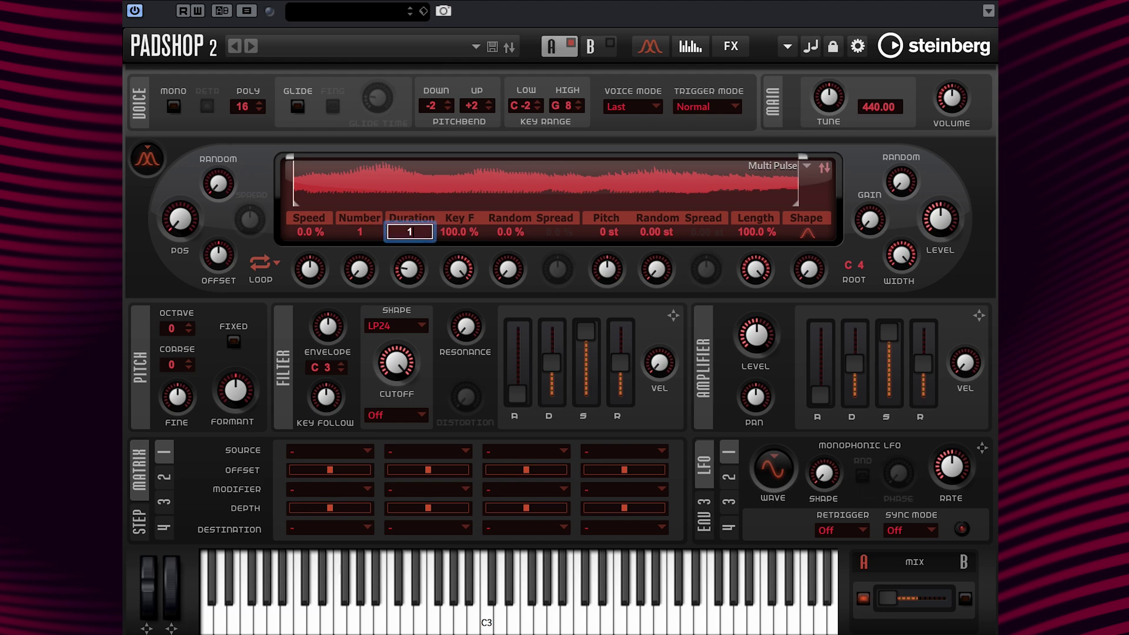
key(Return)
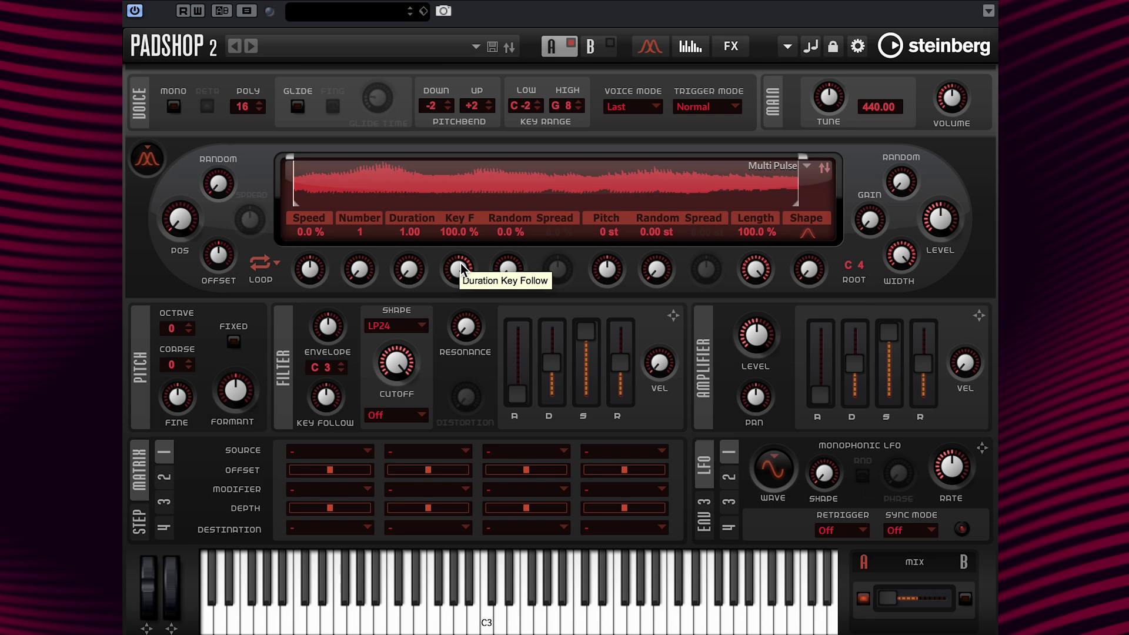
double_click(457, 232)
text(0)
key(Return)
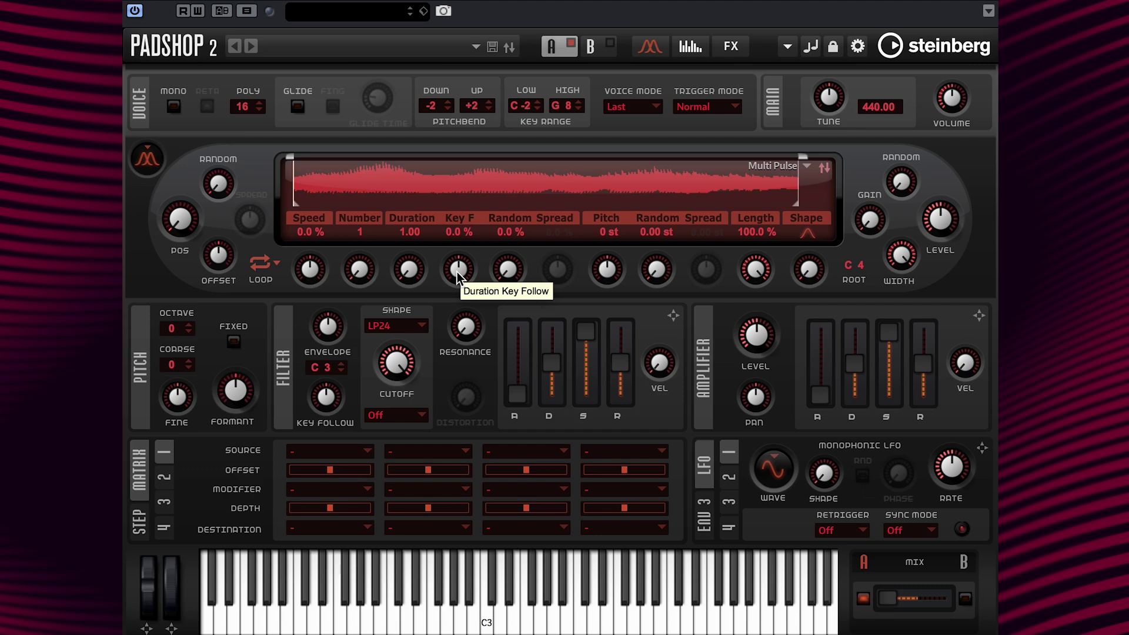
drag(457, 272, 470, 165)
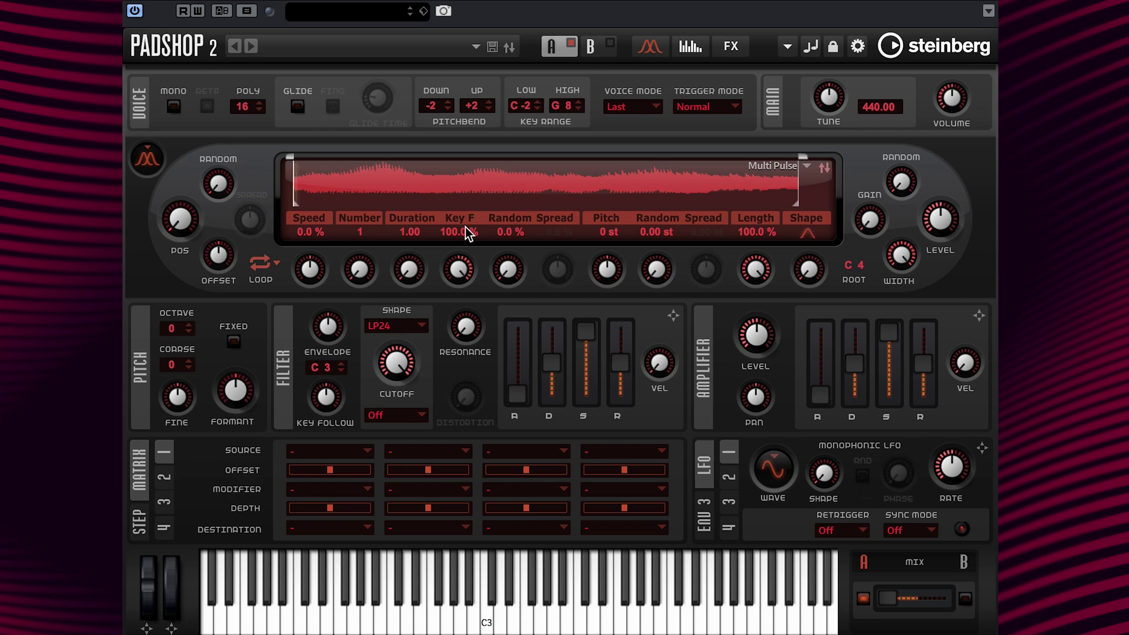
text(0)
key(Return)
drag(457, 269, 435, 319)
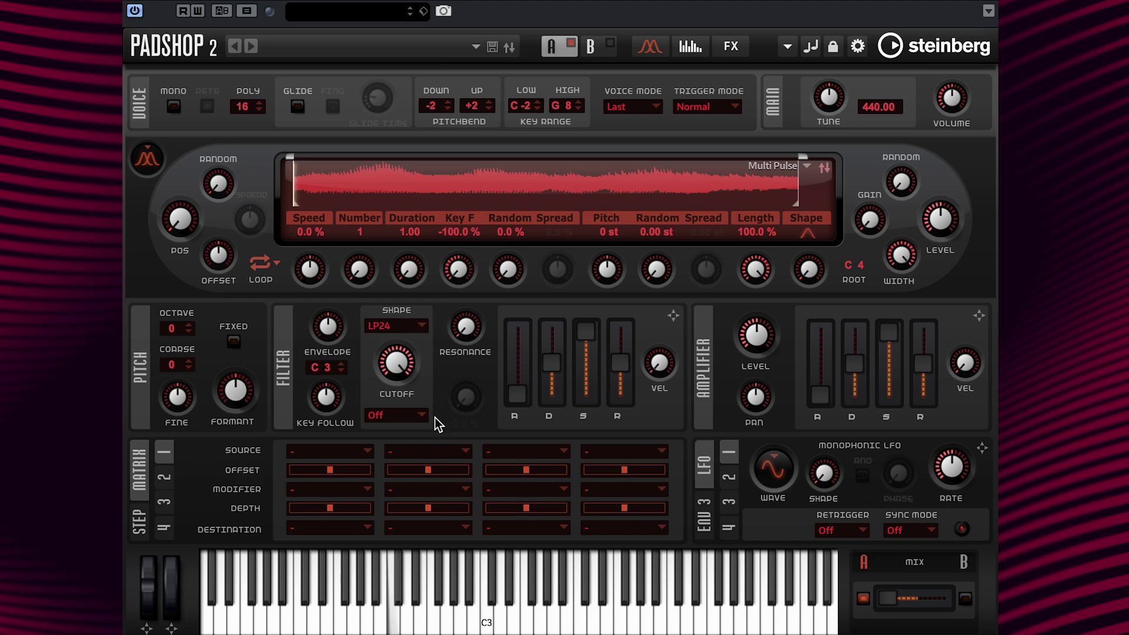
double_click(459, 232)
text(100)
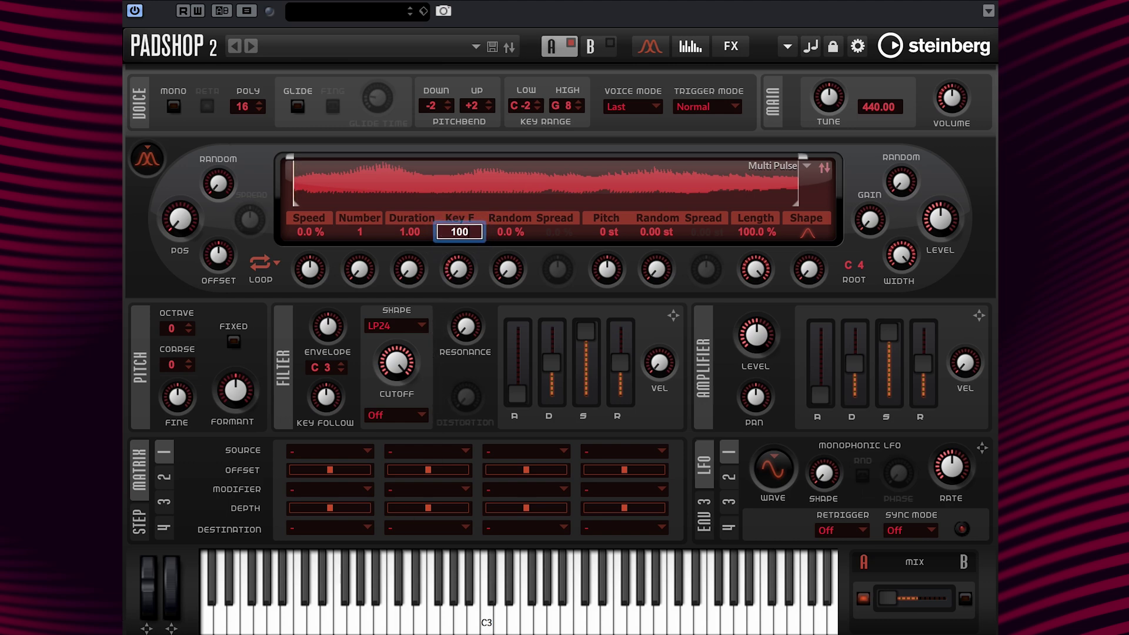
key(Return)
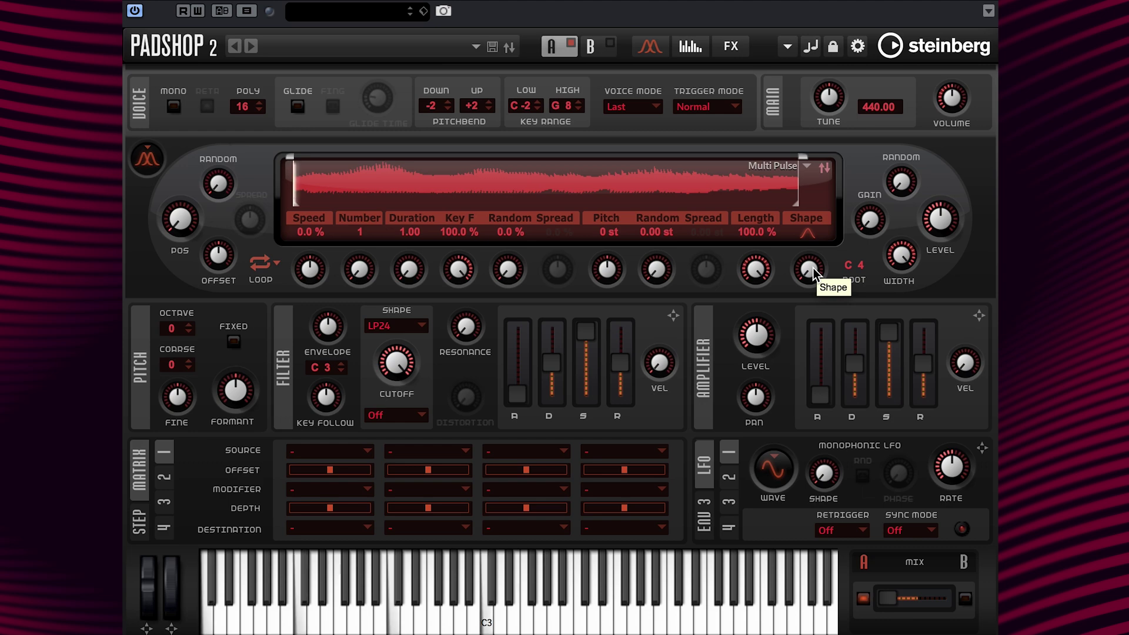
scroll(813, 268, up, 1)
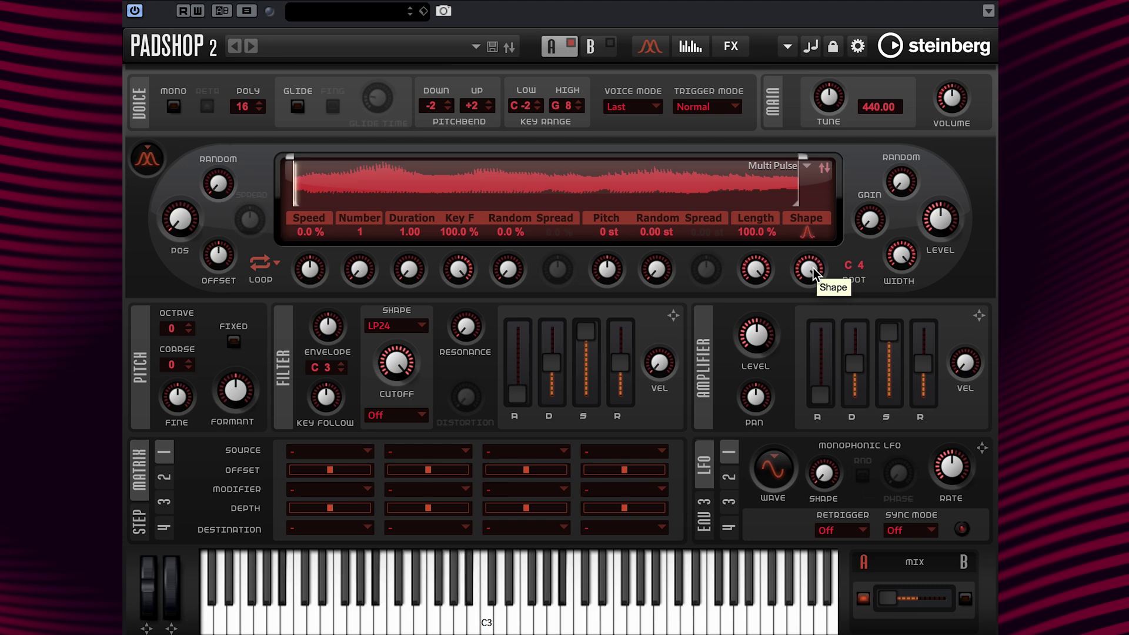
scroll(813, 268, up, 1)
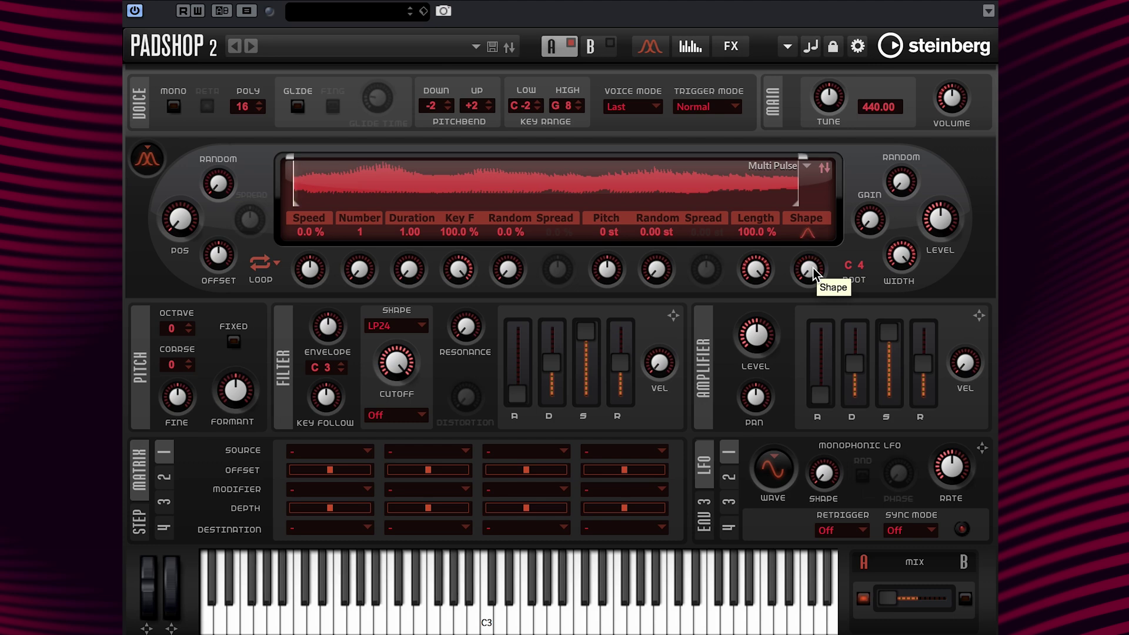
click(807, 234)
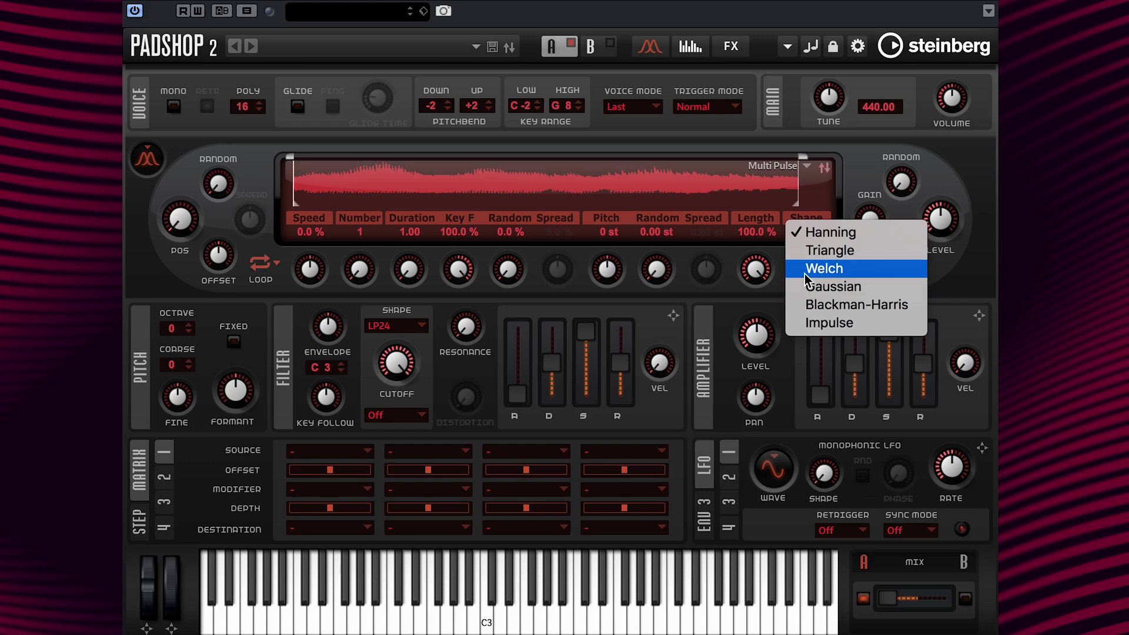
click(804, 231)
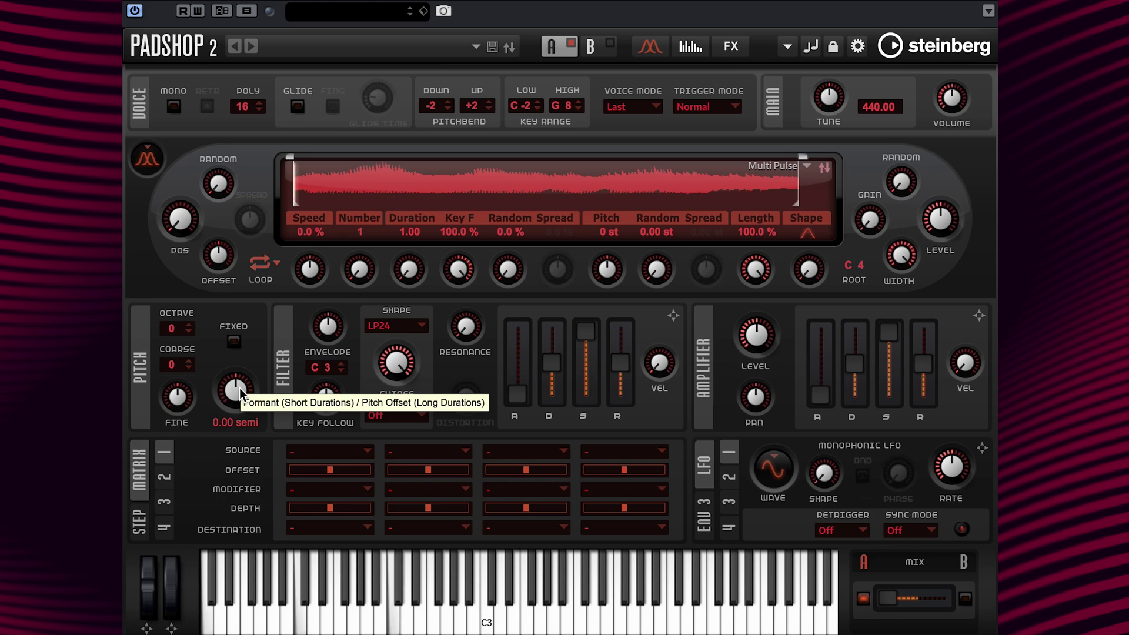
Sweep the Formant knob from +32 to -32 semitones, then leave it at -12 semi.
scroll(236, 390, up, 5)
scroll(239, 386, up, 4)
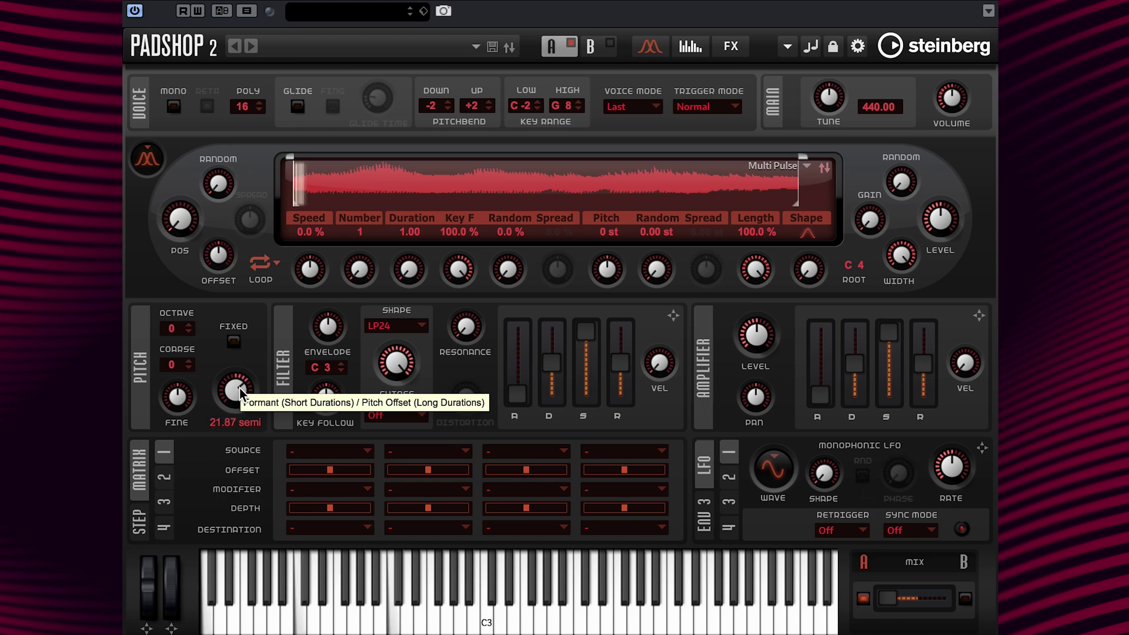
scroll(238, 387, up, 1)
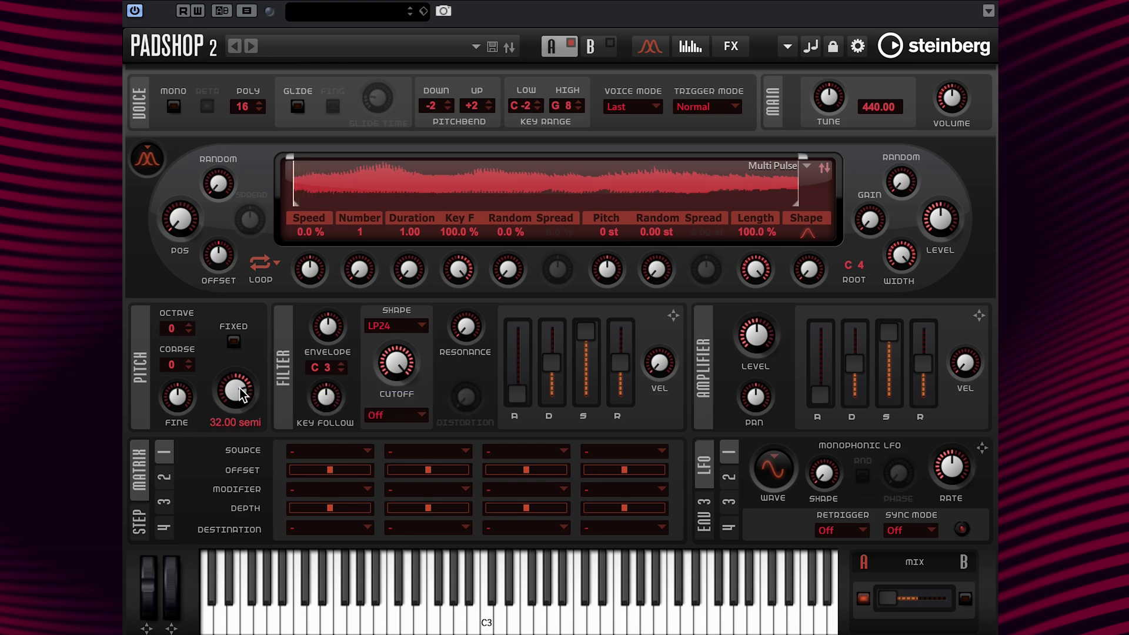
scroll(238, 388, down, 3)
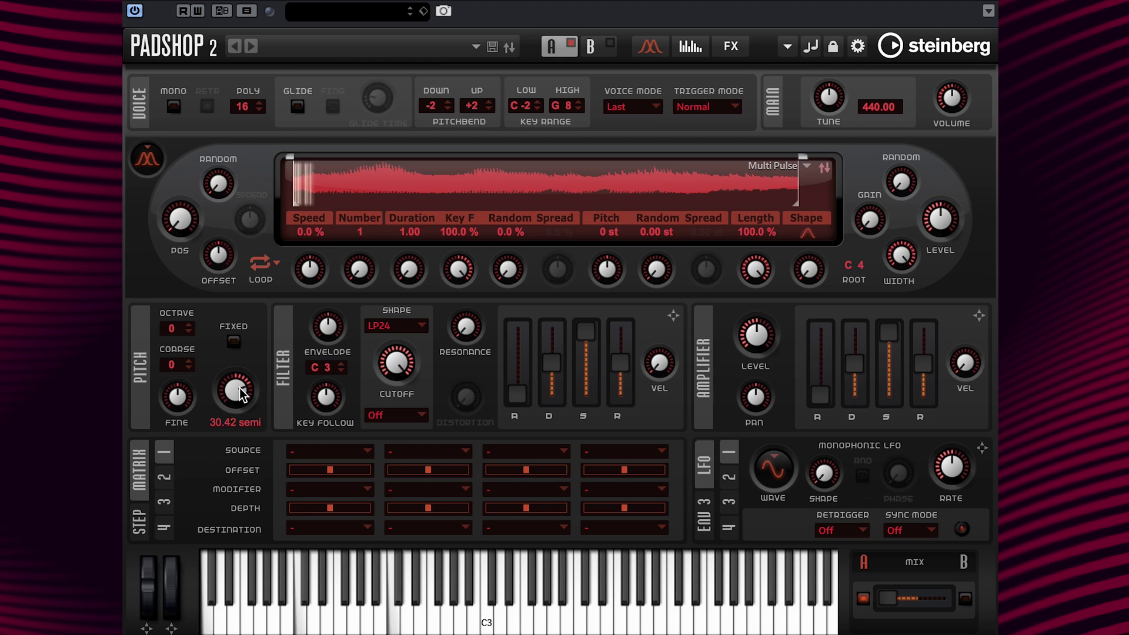
scroll(239, 389, down, 10)
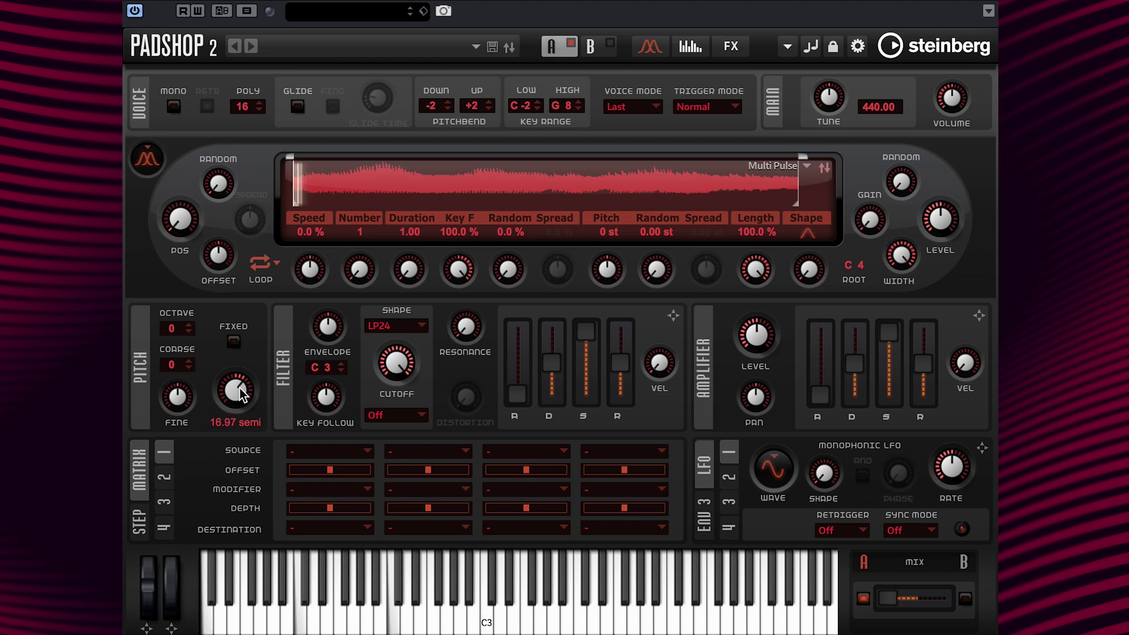
scroll(239, 390, down, 20)
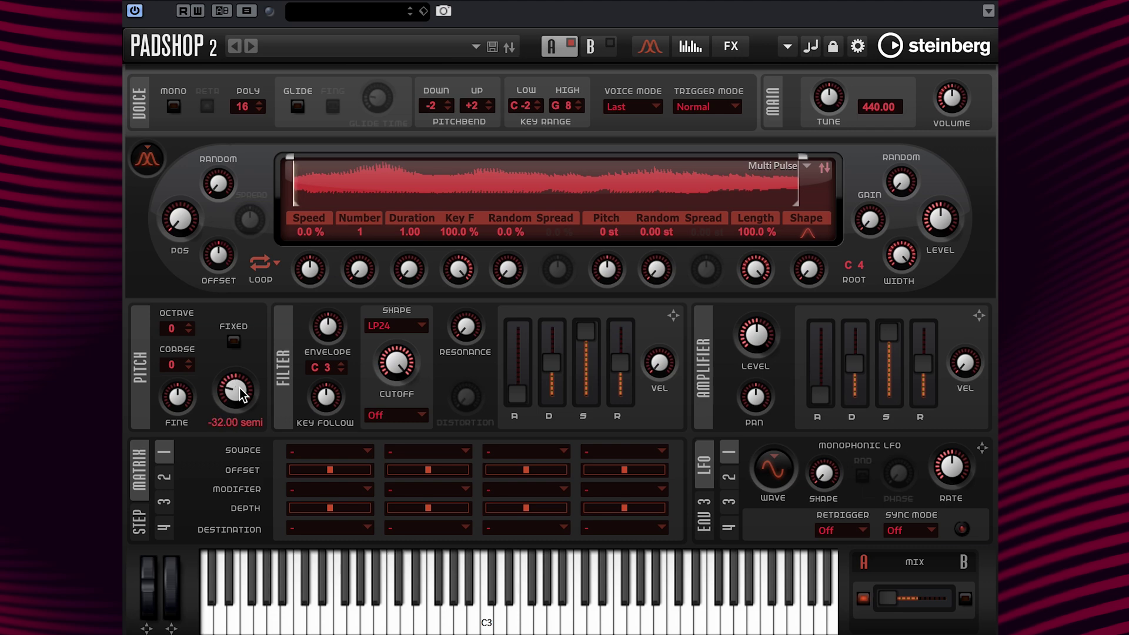
scroll(240, 393, up, 10)
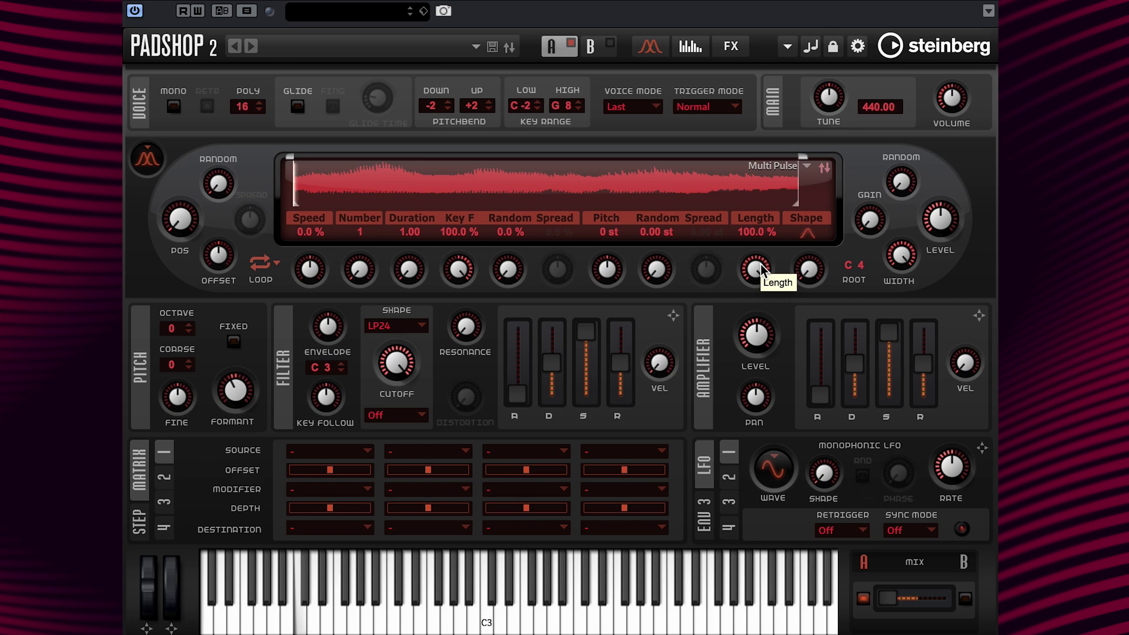
Bring the grain Length knob down to 0%, then back up to 70.0%.
scroll(756, 269, down, 7)
scroll(755, 269, down, 10)
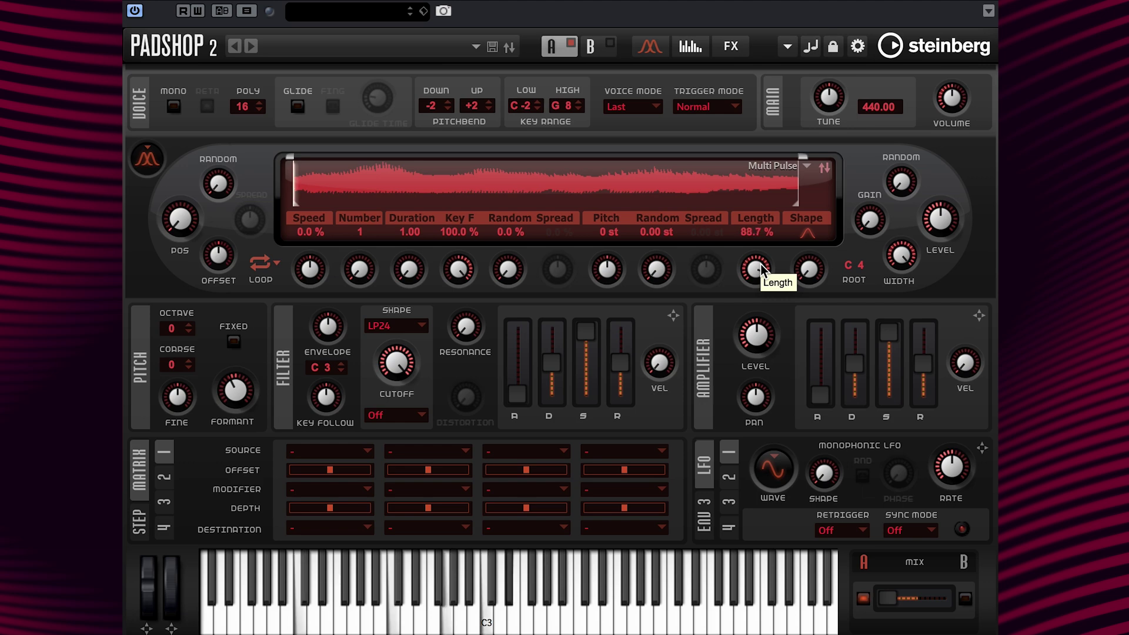
scroll(761, 268, down, 15)
scroll(761, 268, down, 5)
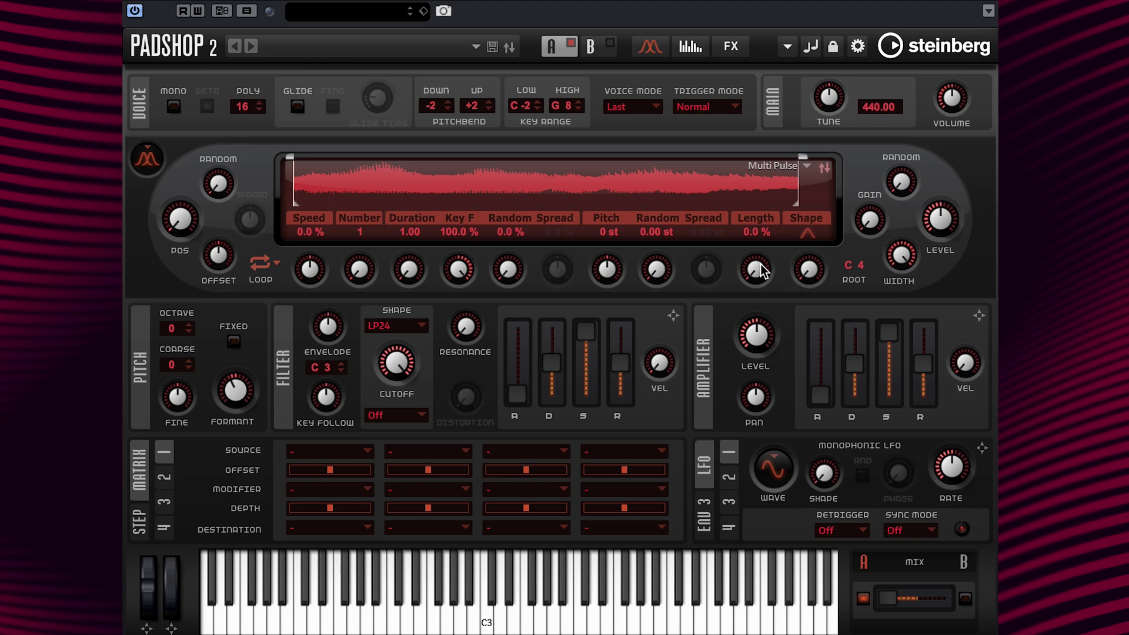
scroll(761, 270, up, 10)
Set the grain Pos value to exactly 50%, the middle of the Multi Pulse sample.
mouse_move(179, 218)
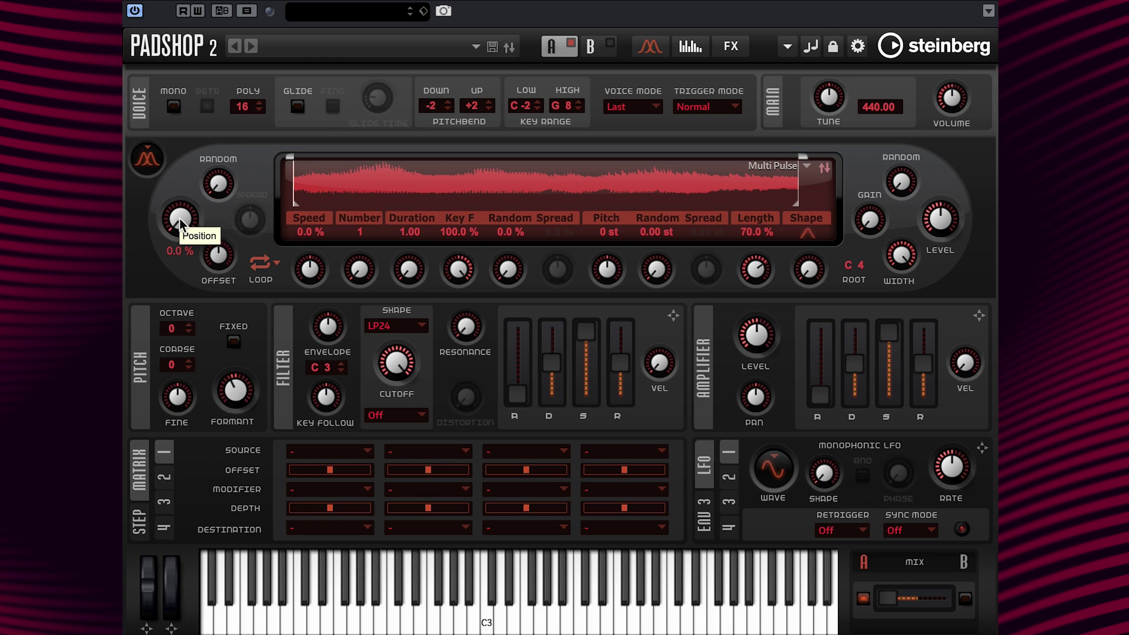
drag(177, 199, 179, 185)
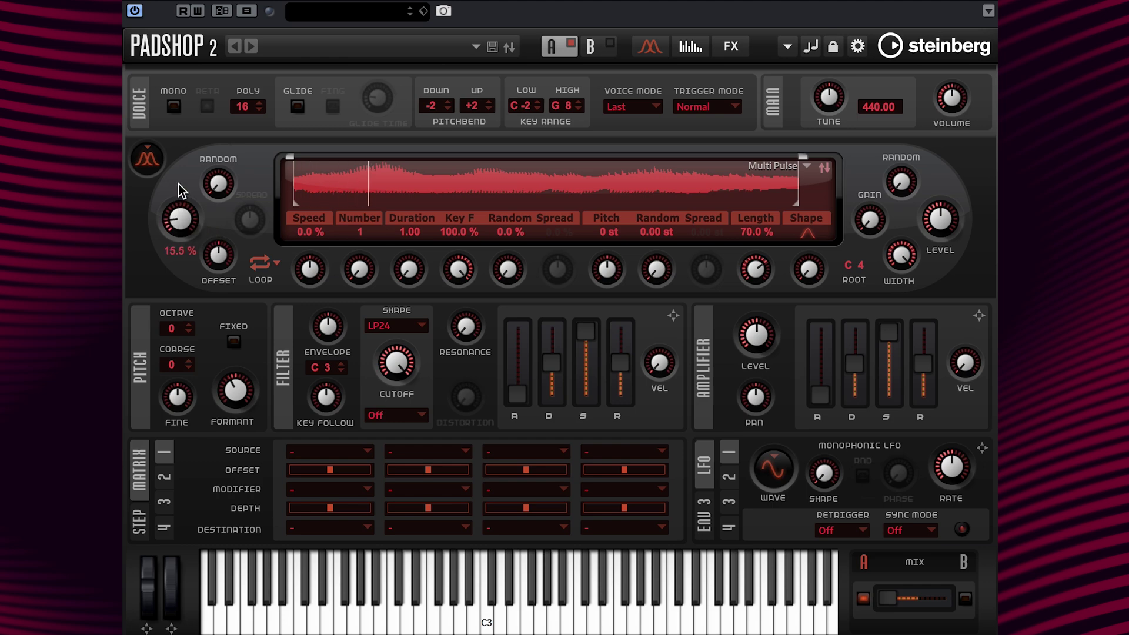
double_click(176, 251)
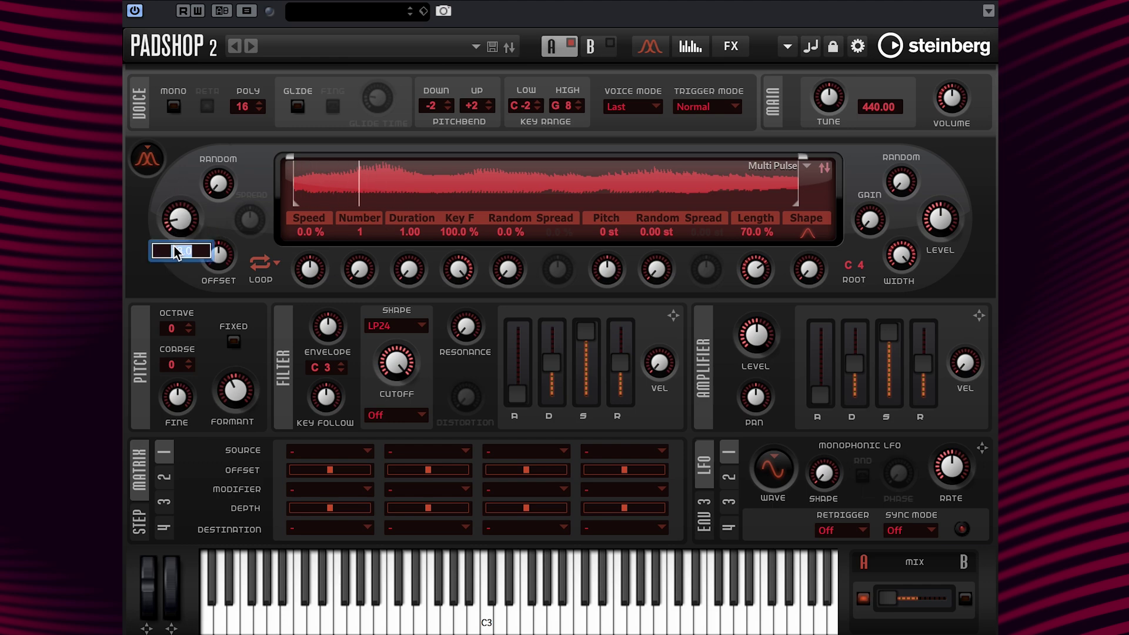
text(50)
key(Return)
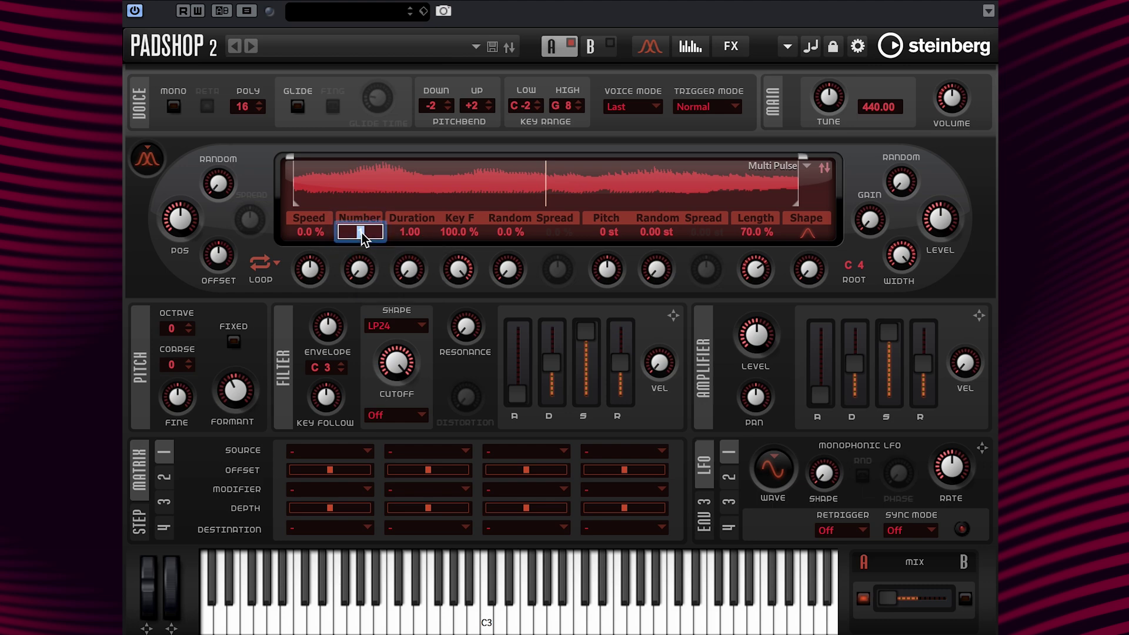
Confirm a grain Number of 2 so two grain streams play.
key(Return)
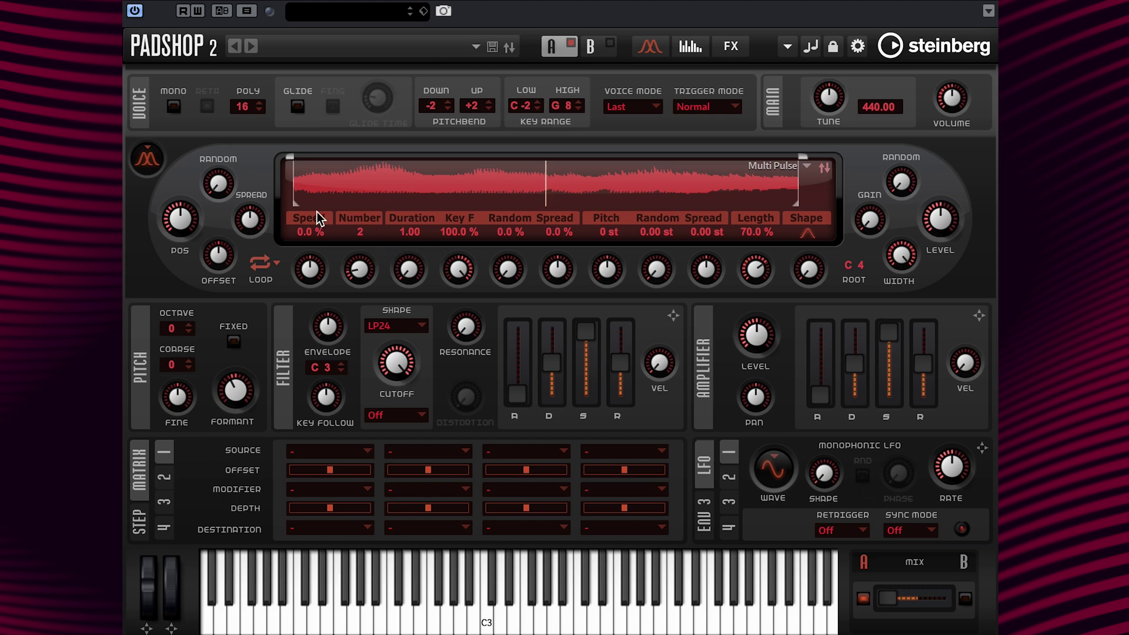
Set Position Spread to exactly 70.8%, re-entering grain Number 1 then 2 along the way.
mouse_move(247, 219)
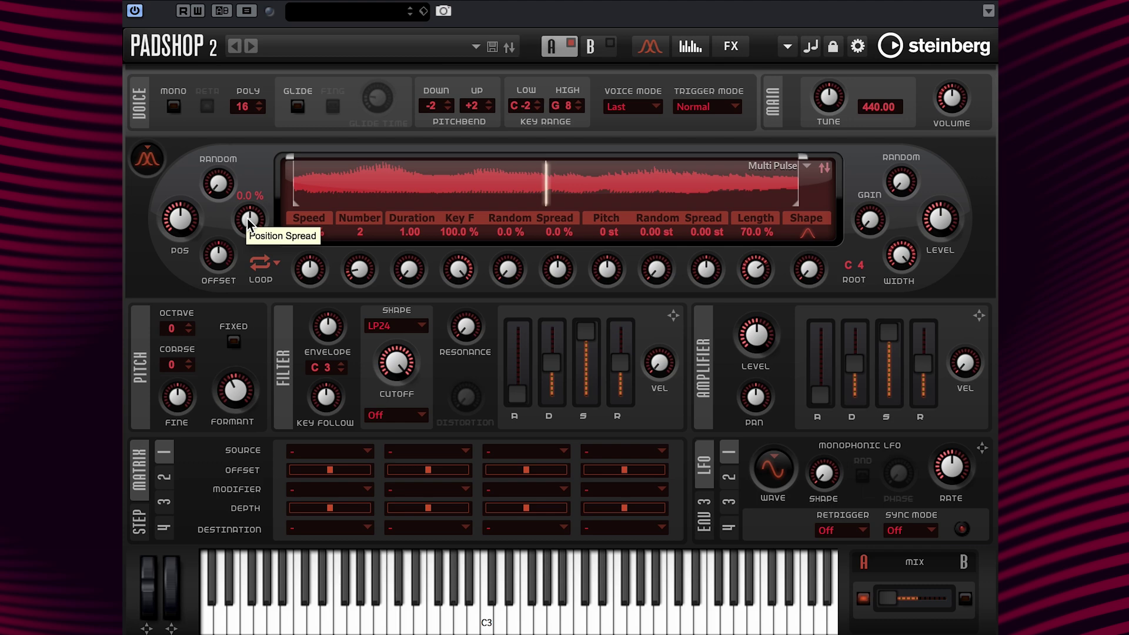
drag(248, 220, 257, 202)
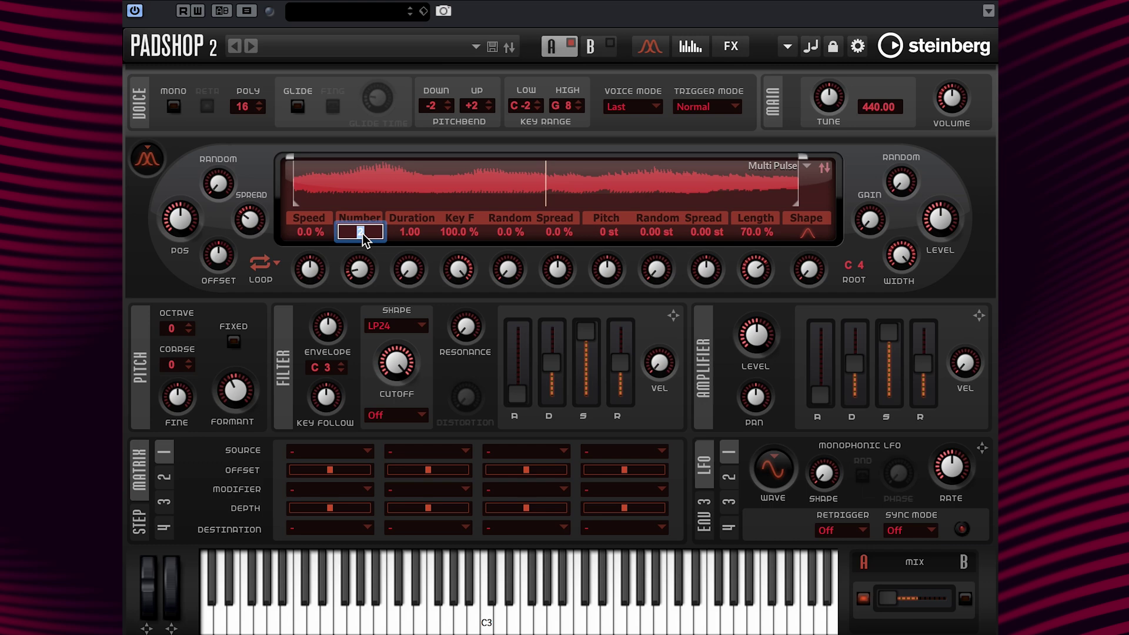
text(1)
key(Return)
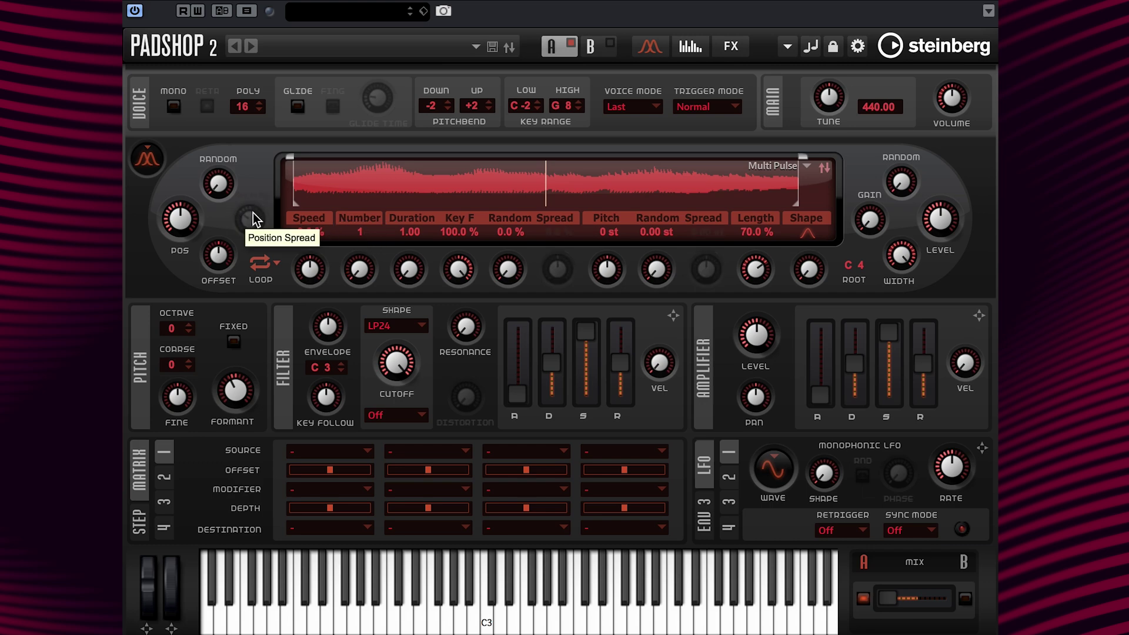
double_click(359, 233)
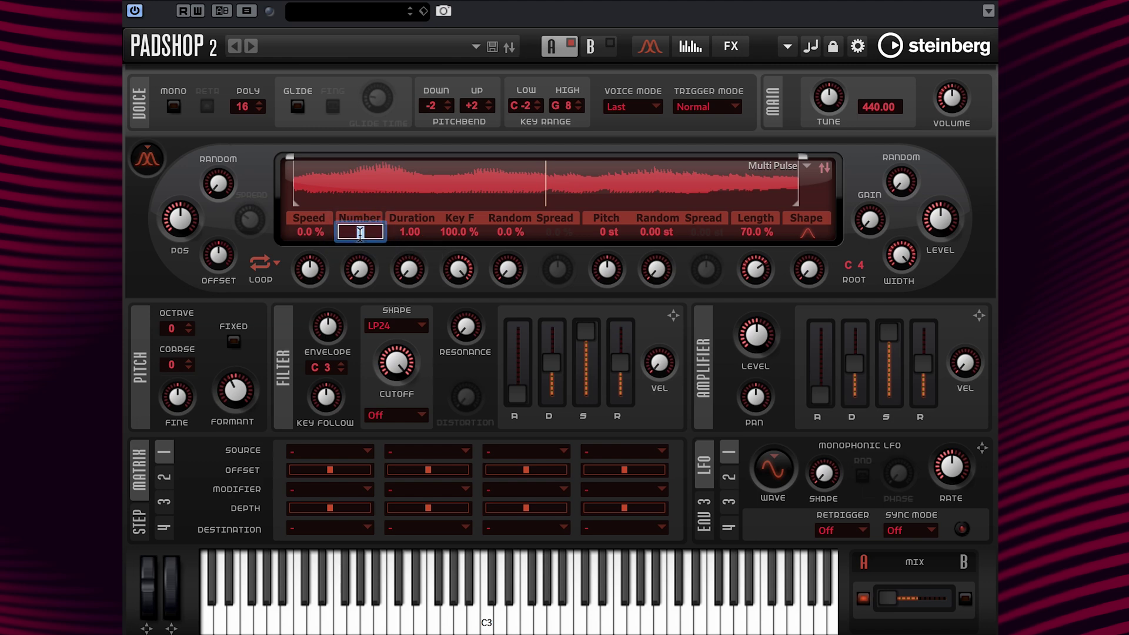
text(2)
key(Return)
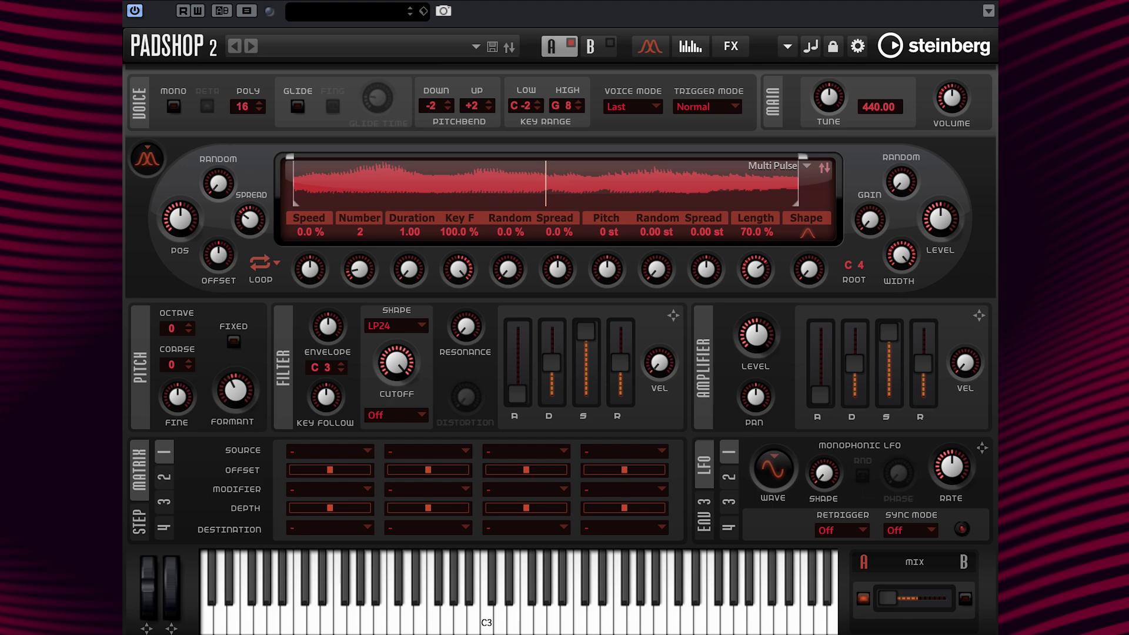
double_click(251, 201)
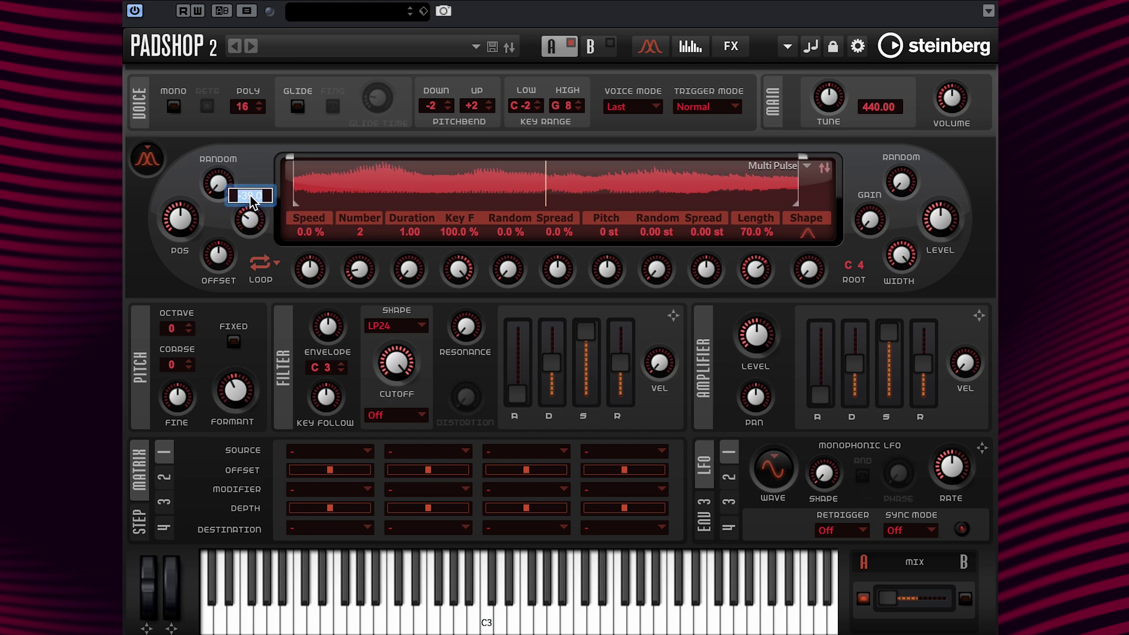
text(70.8)
key(Return)
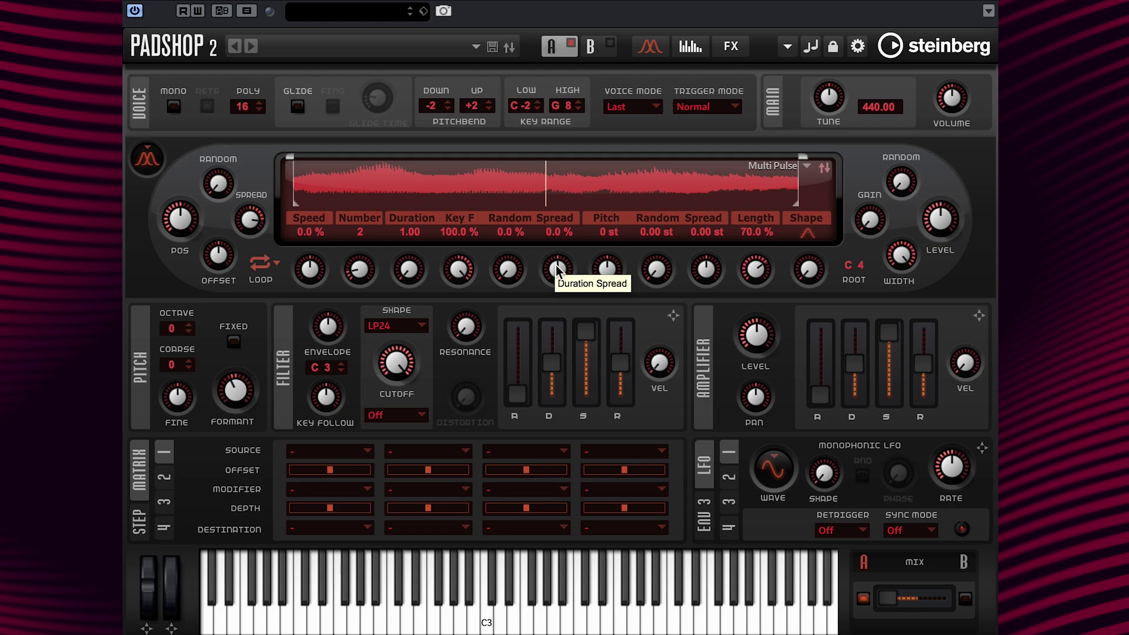
Push Duration Spread to 100%, then -100%, and finally settle it at 18.0%.
mouse_move(557, 268)
mouse_down()
mouse_move(557, 284)
mouse_move(563, 248)
mouse_move(548, 287)
mouse_move(552, 267)
mouse_up()
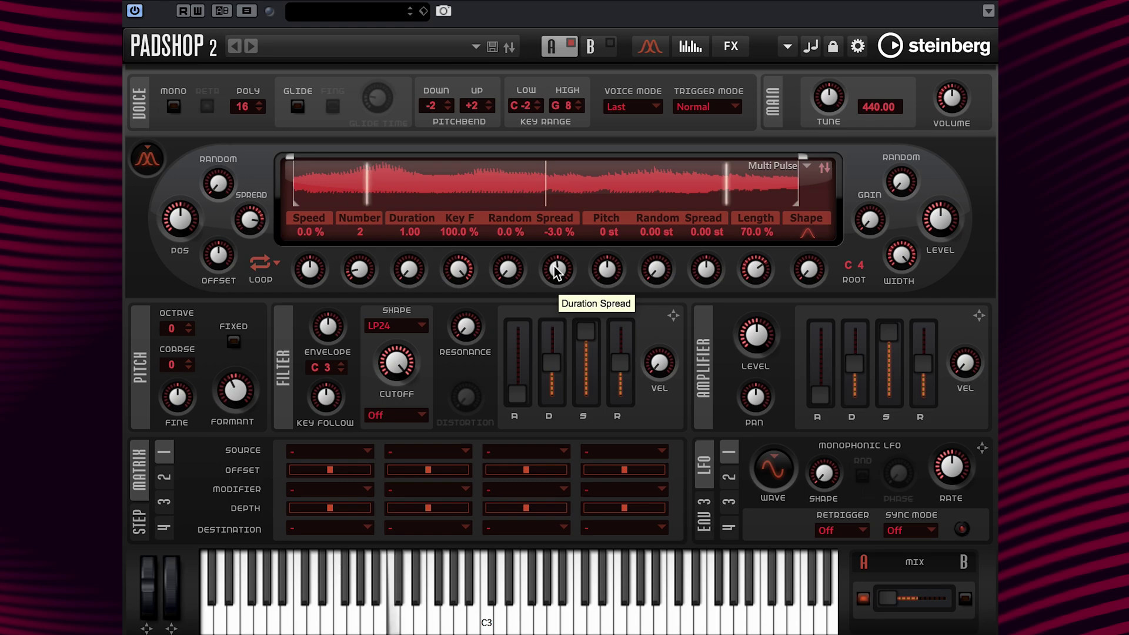
drag(554, 266, 595, 192)
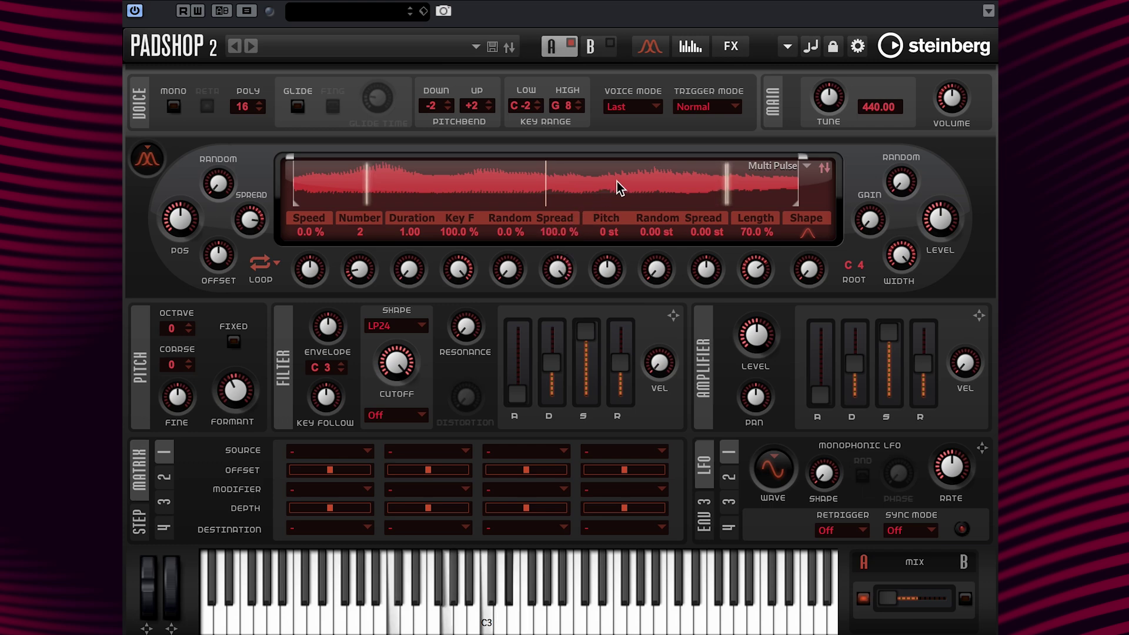
double_click(559, 232)
text(-100)
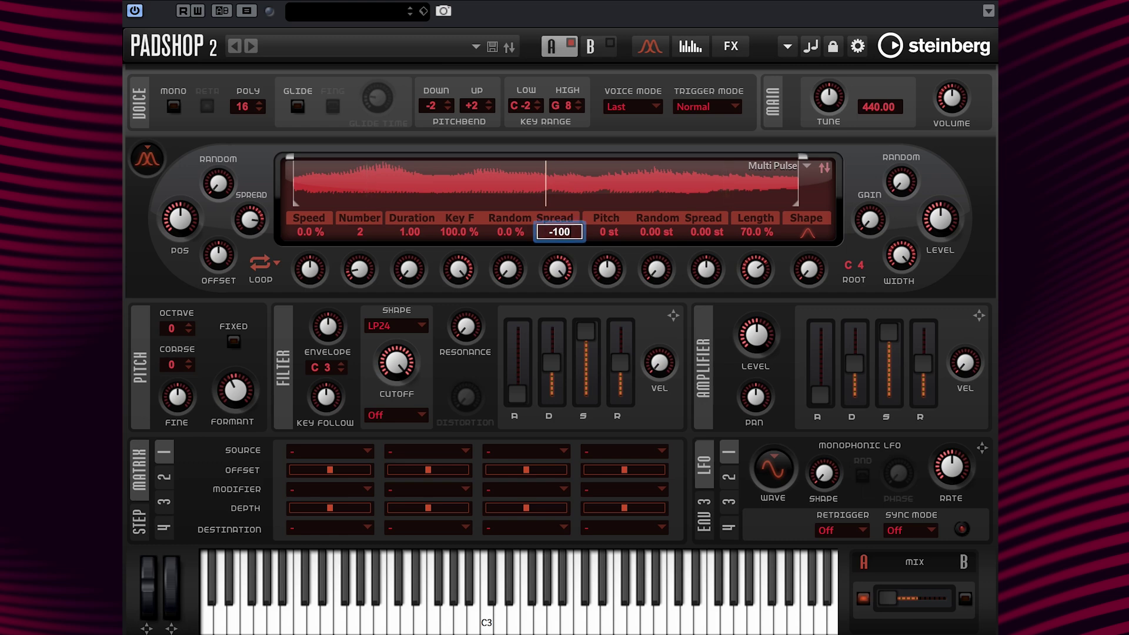
key(Return)
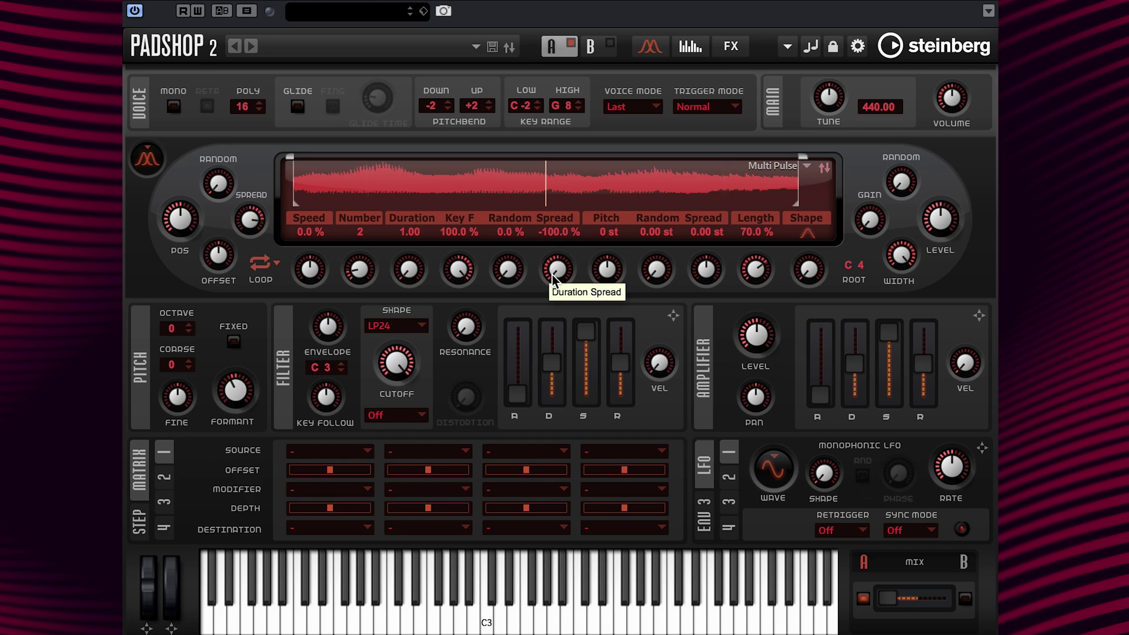
drag(552, 274, 591, 206)
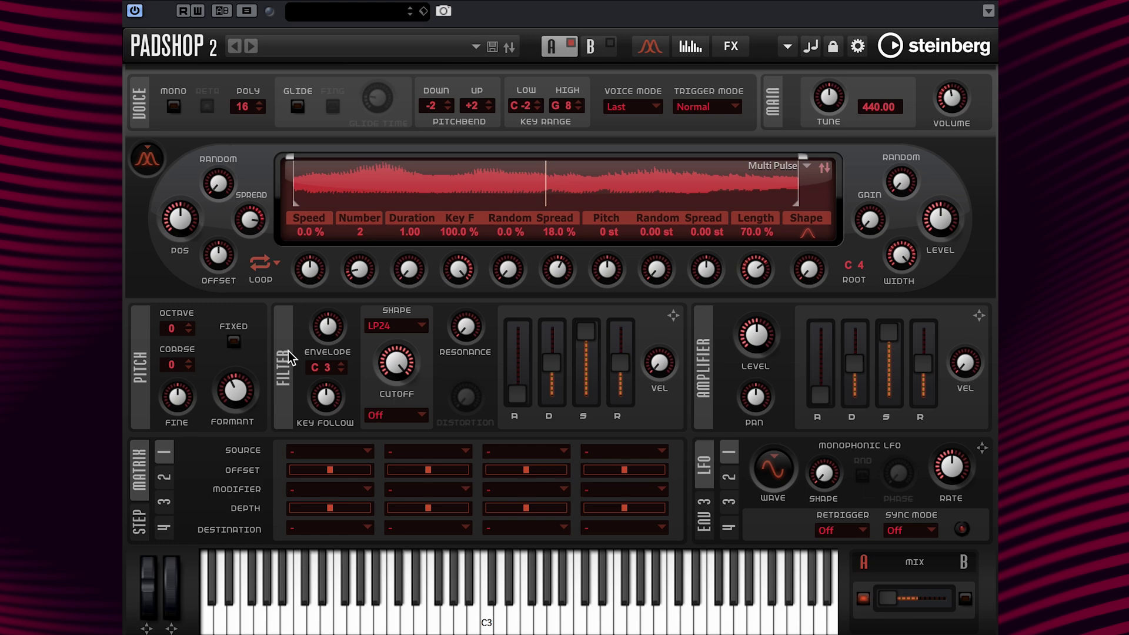
mouse_move(873, 363)
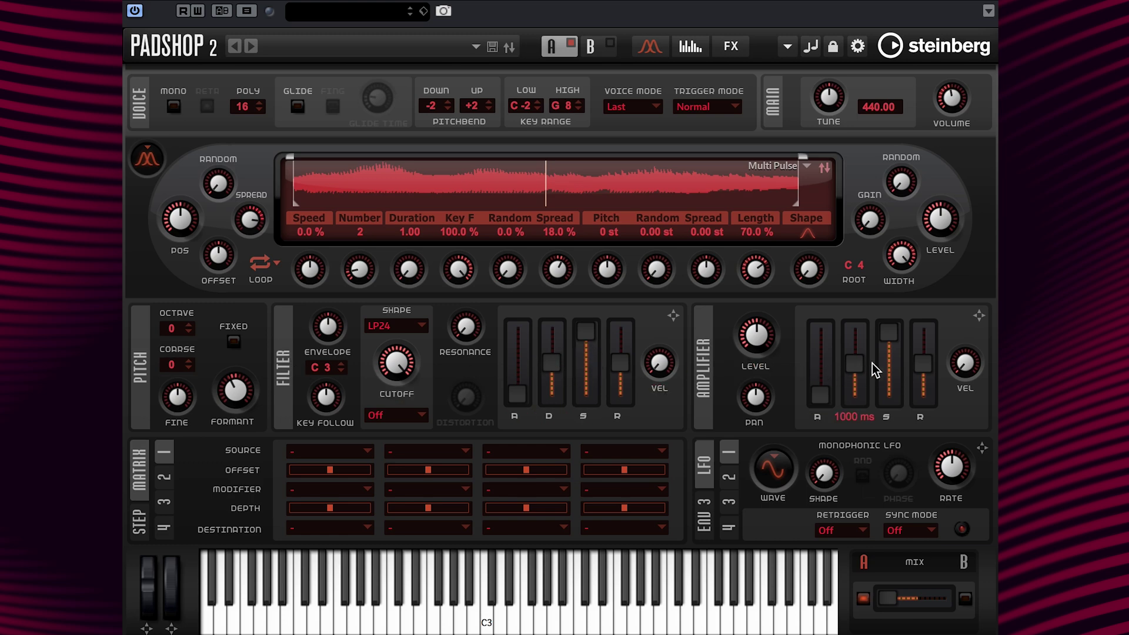